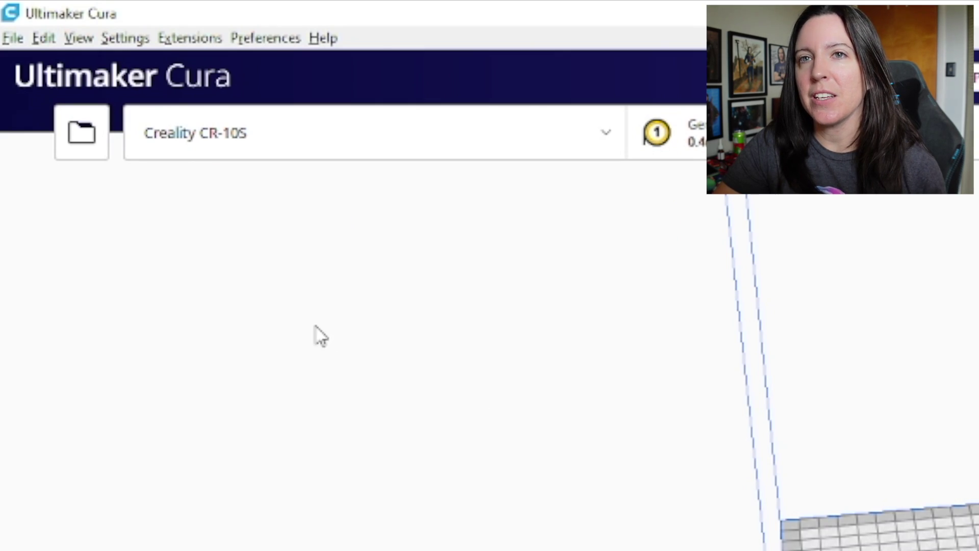
Step: Open the preferences on the setting visibility page
click(132, 46)
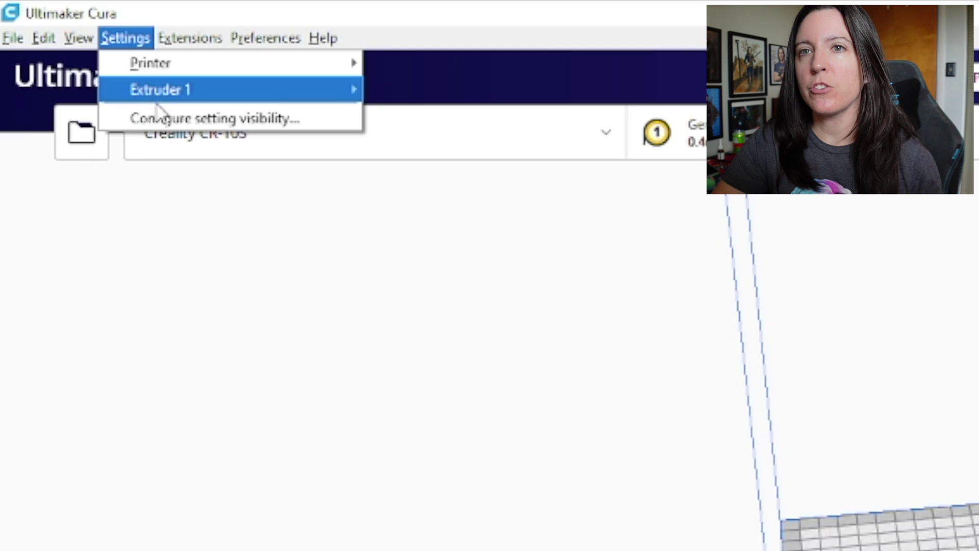
click(162, 116)
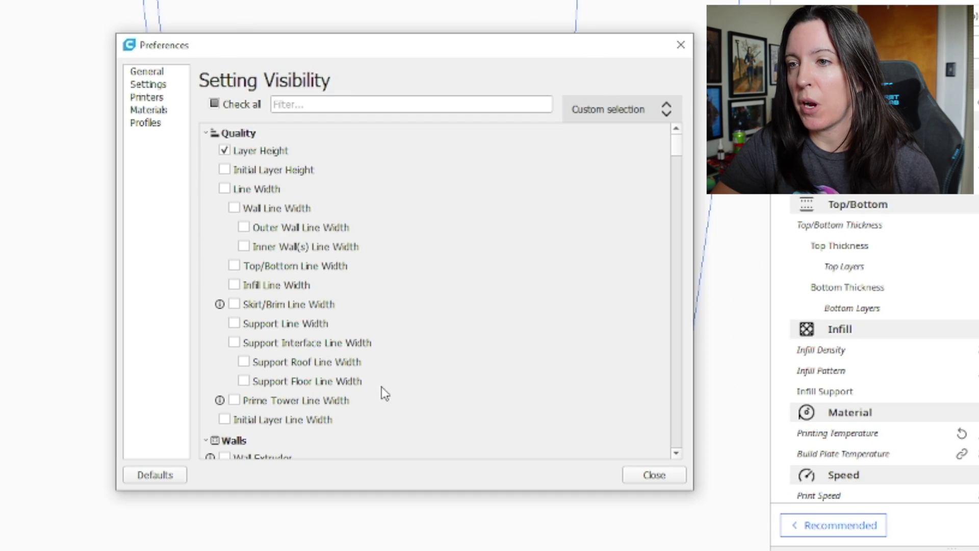
click(165, 86)
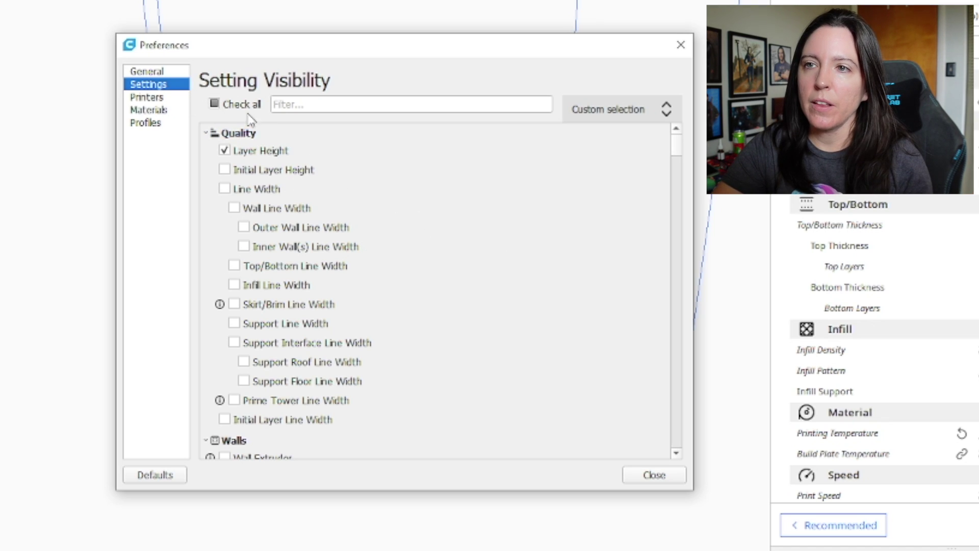
Step: Set the currency symbol to $ in the general preferences and open the materials preferences
click(177, 74)
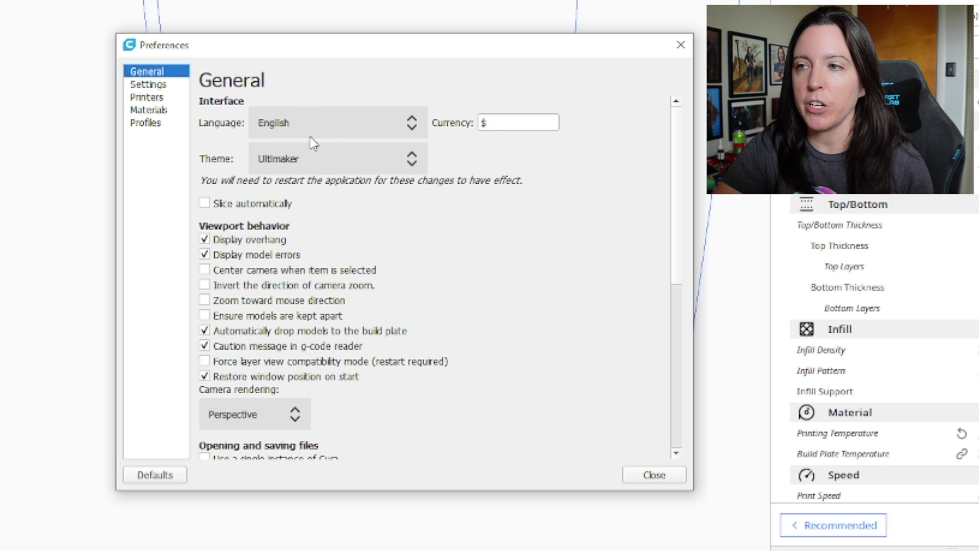
click(495, 123)
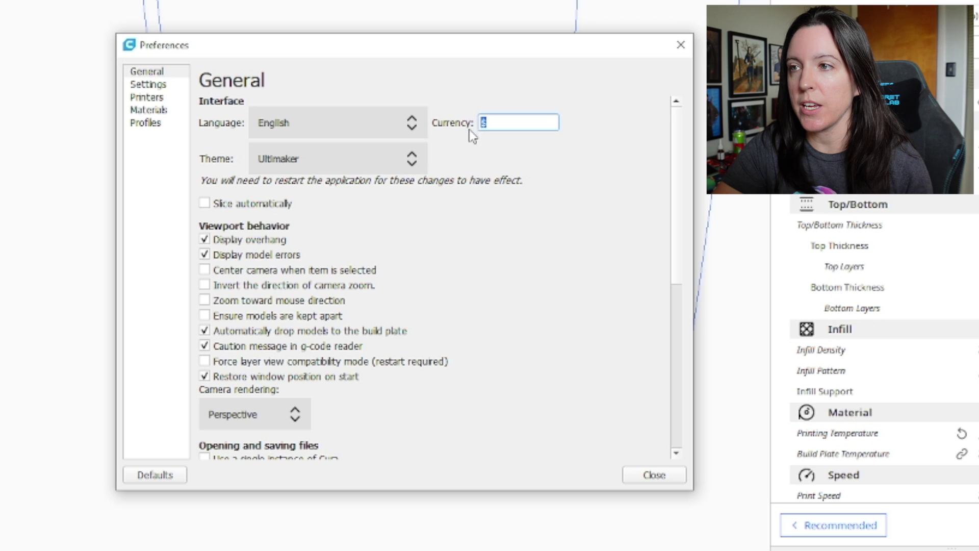
key(BackSpace)
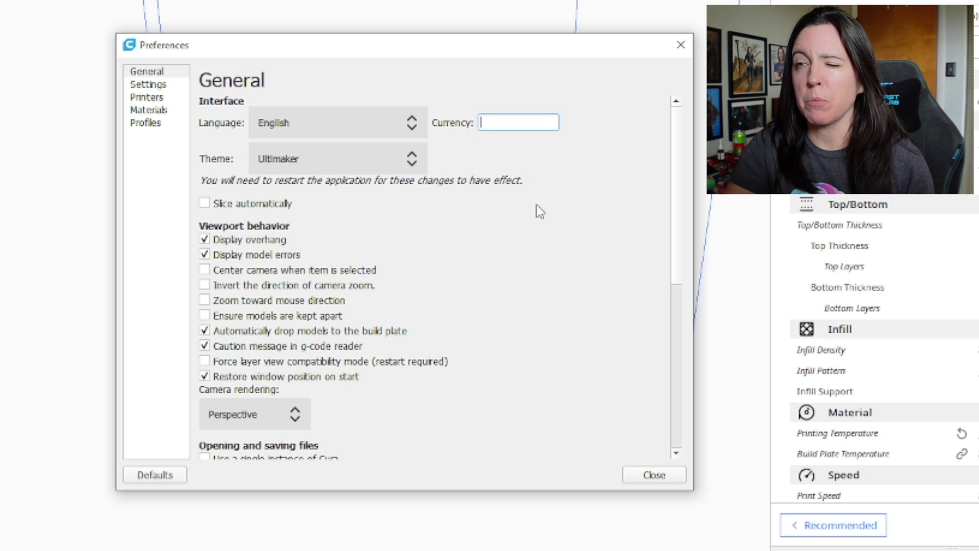
text($)
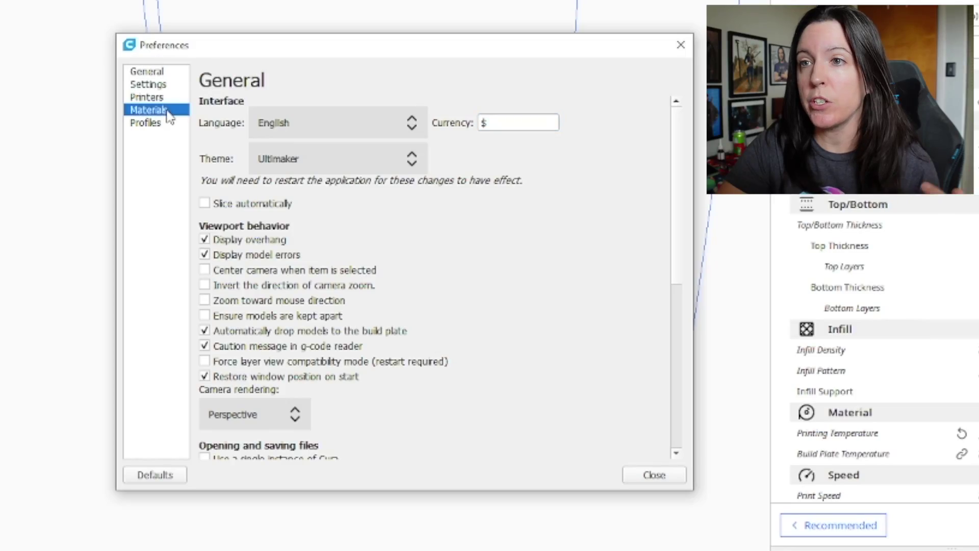
click(167, 111)
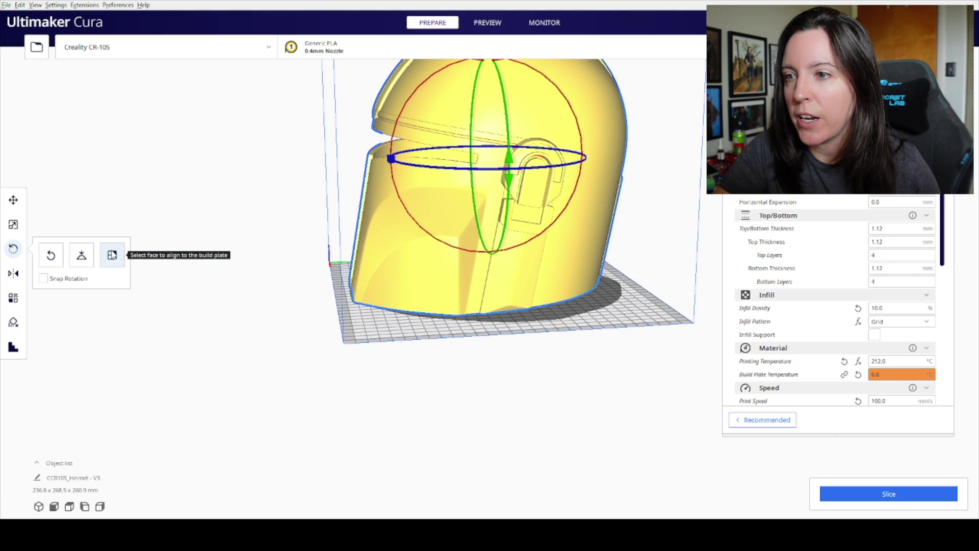
Step: Examine the helmet's lower edge, cheek recesses and ear pieces from both sides for overhangs that need support
scroll(270, 250, up, 1)
right_drag(403, 276, 440, 238)
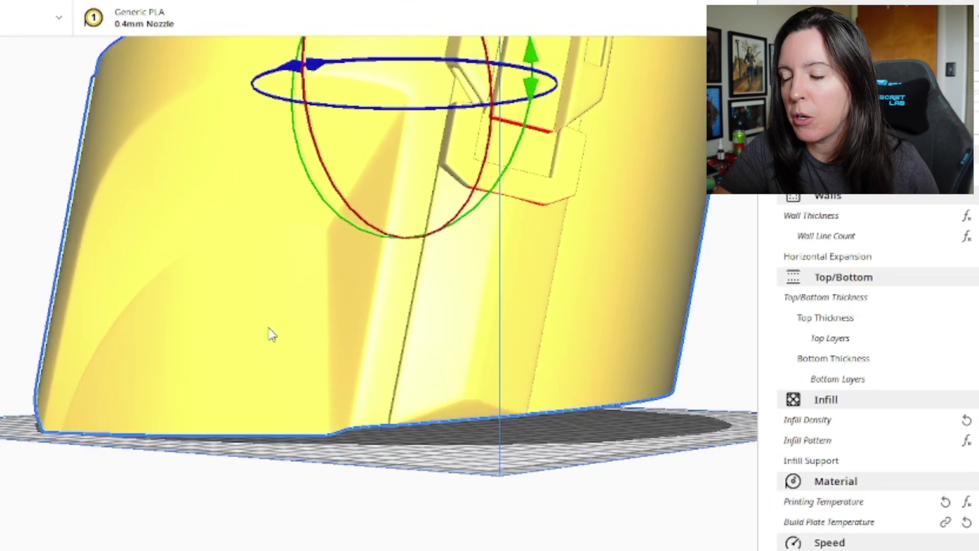
scroll(327, 327, up, 5)
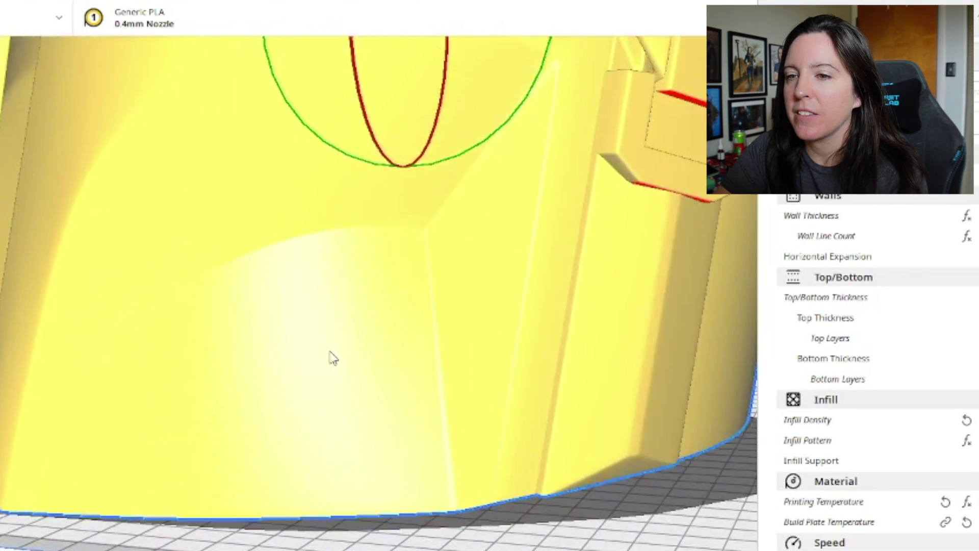
scroll(238, 428, down, 6)
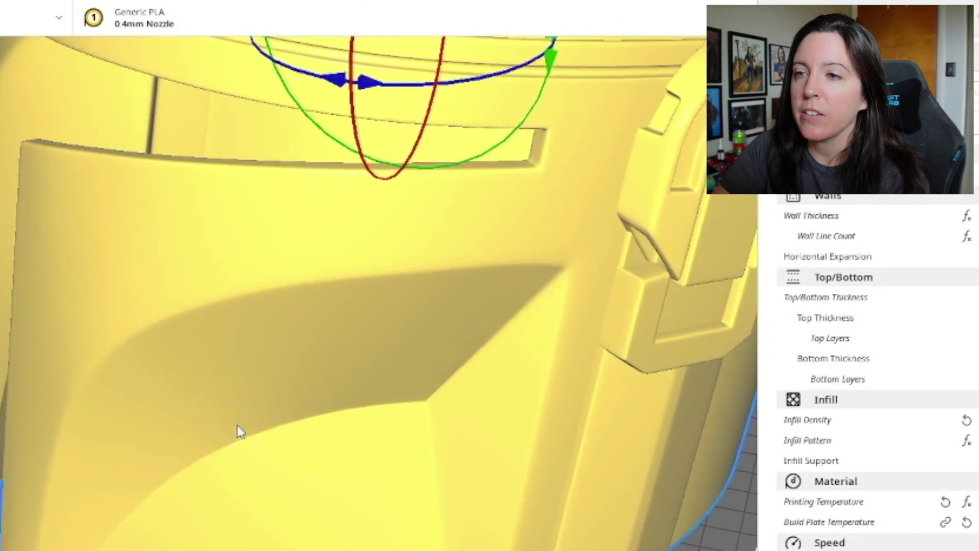
right_drag(192, 333, 316, 329)
scroll(441, 331, up, 3)
scroll(442, 330, up, 4)
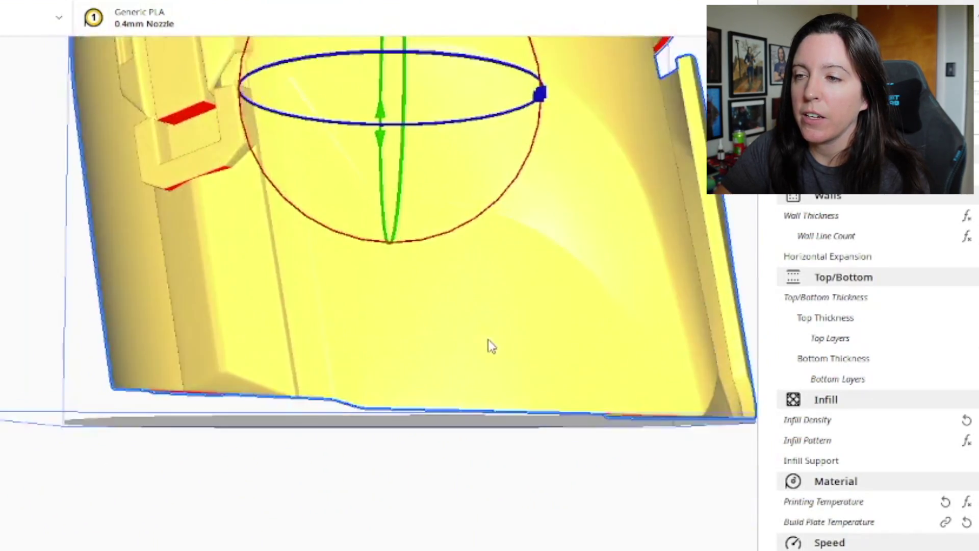
scroll(334, 353, up, 2)
scroll(334, 352, down, 5)
right_drag(400, 319, 403, 294)
right_drag(430, 322, 413, 300)
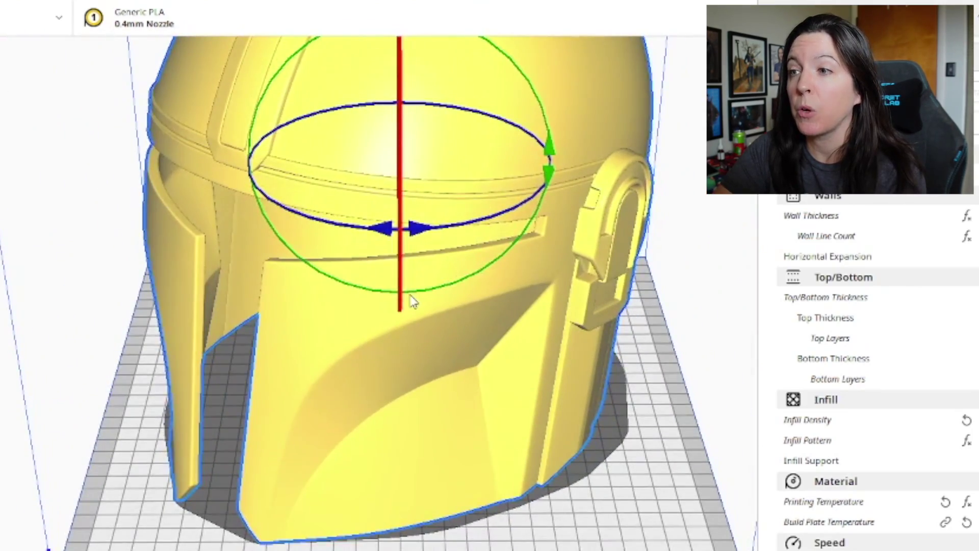
right_drag(357, 369, 406, 351)
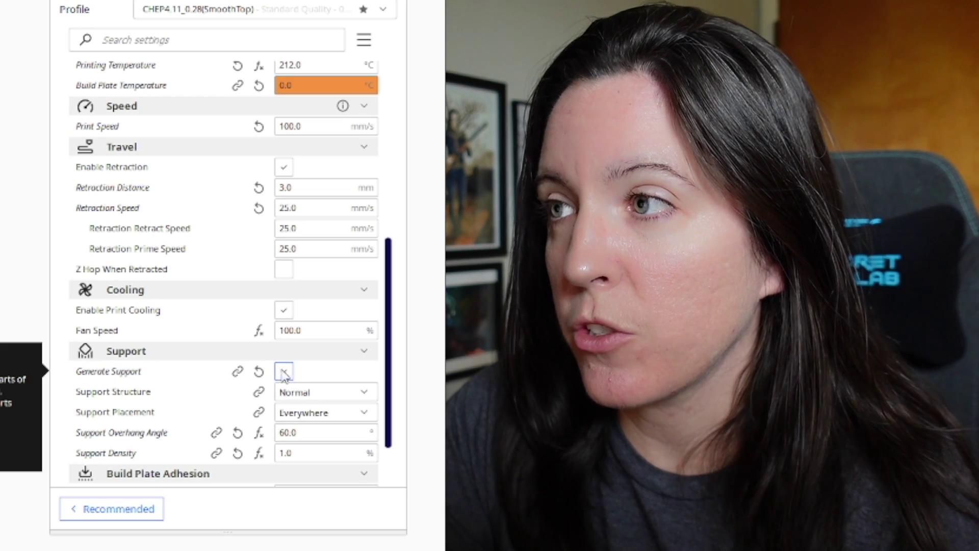
Step: Review the support and build plate adhesion settings and slice the helmet
scroll(144, 289, down, 3)
scroll(143, 289, down, 1)
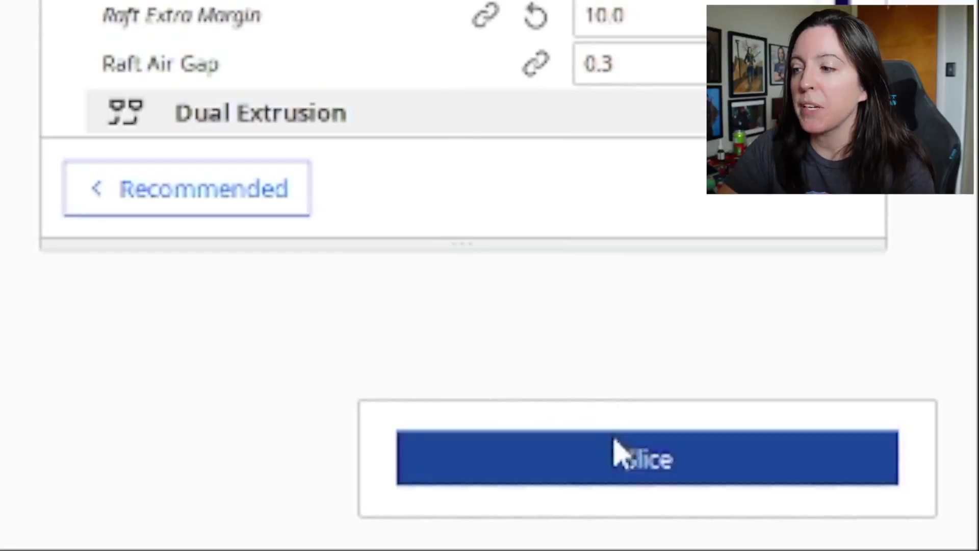
key(ctrl+p)
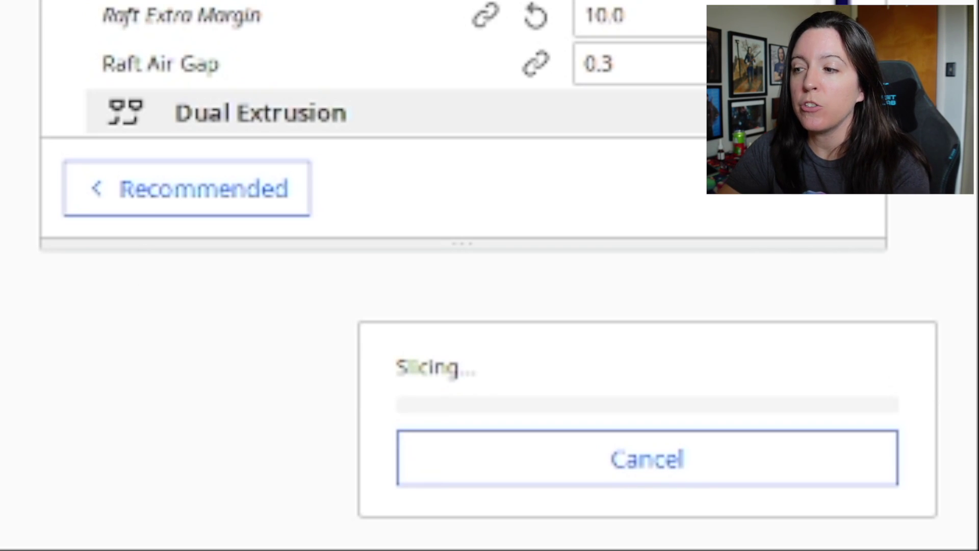
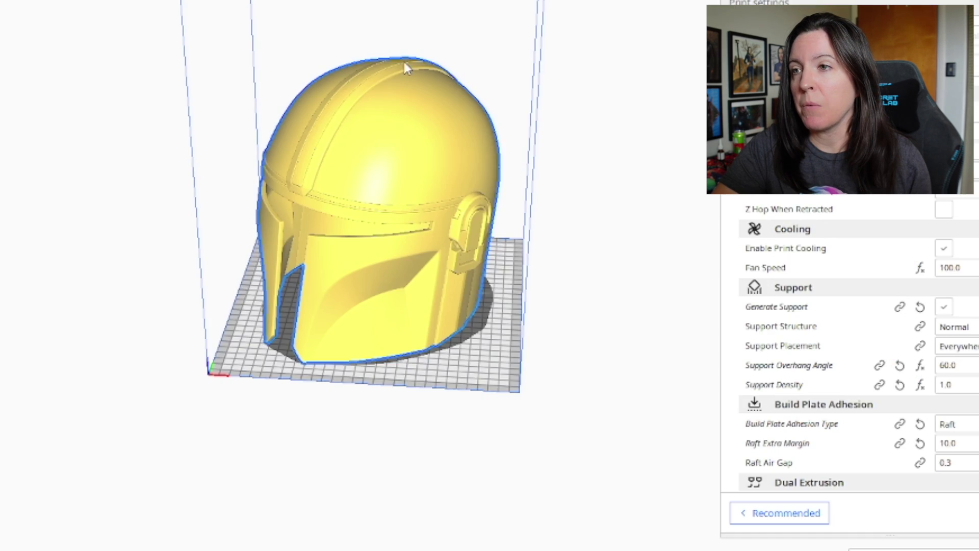
Step: Place a support blocker on the red overhang area inside the top of the helmet, viewed from below
right_drag(402, 60, 408, 192)
scroll(410, 197, up, 4)
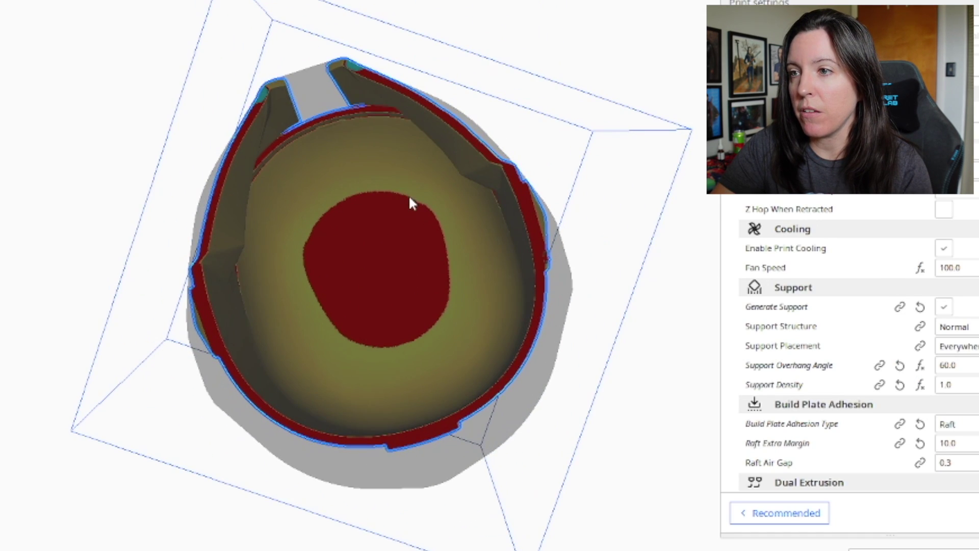
scroll(408, 197, up, 2)
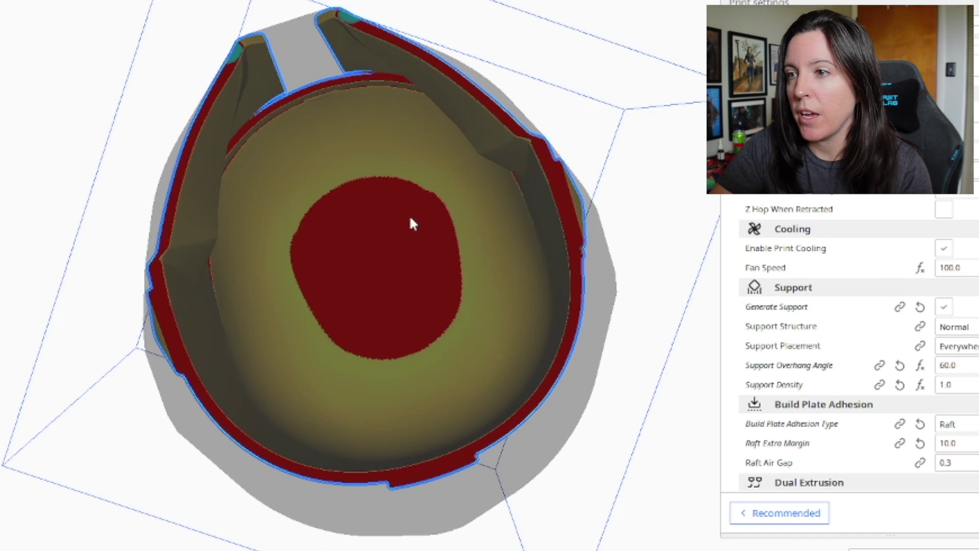
click(379, 255)
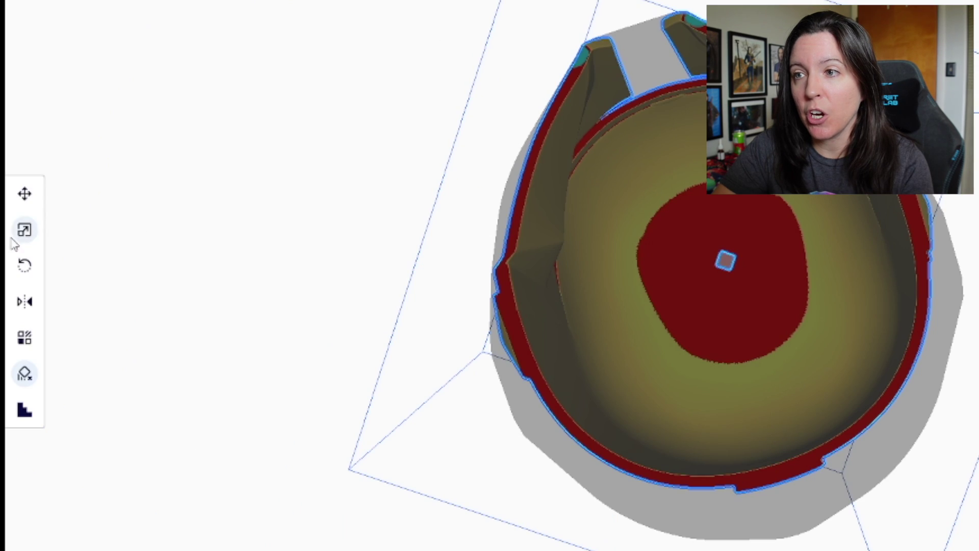
Step: Check the Move and Scale values, and move the small support blocker slightly within the helmet's red overhang area
click(23, 194)
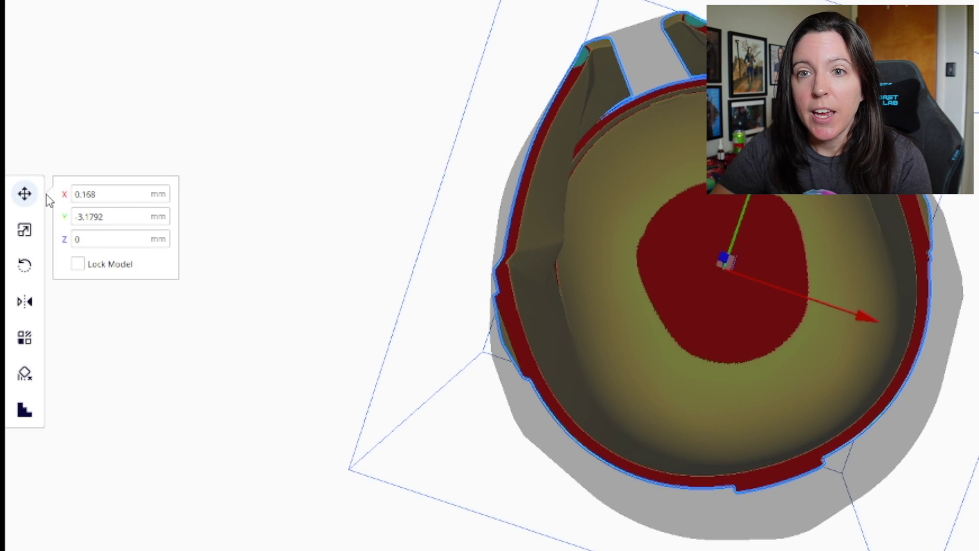
click(24, 230)
scroll(773, 199, up, 2)
scroll(772, 199, up, 1)
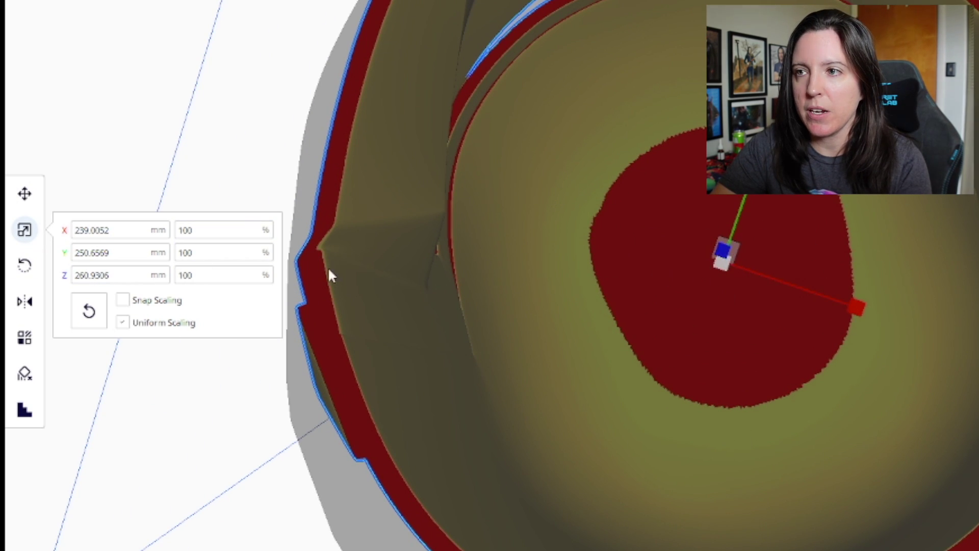
click(25, 195)
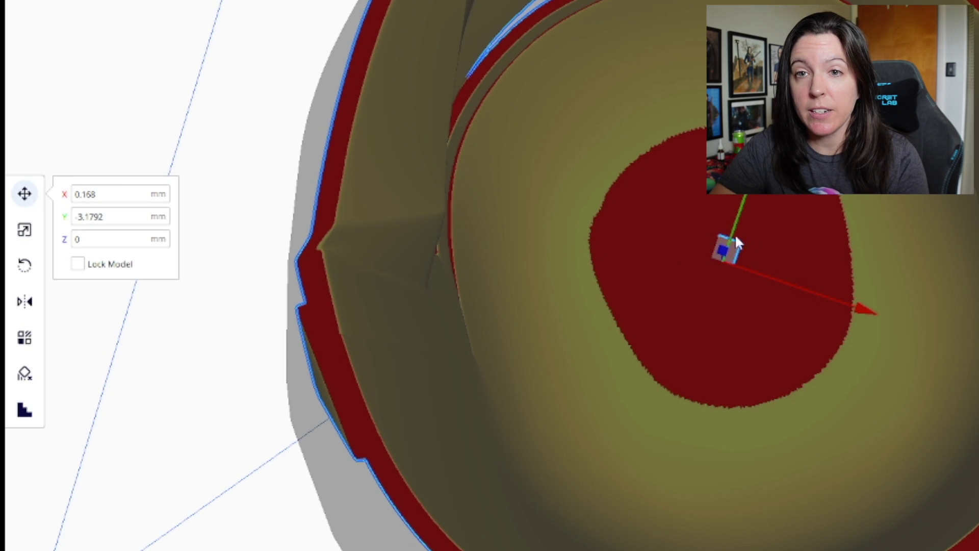
click(25, 229)
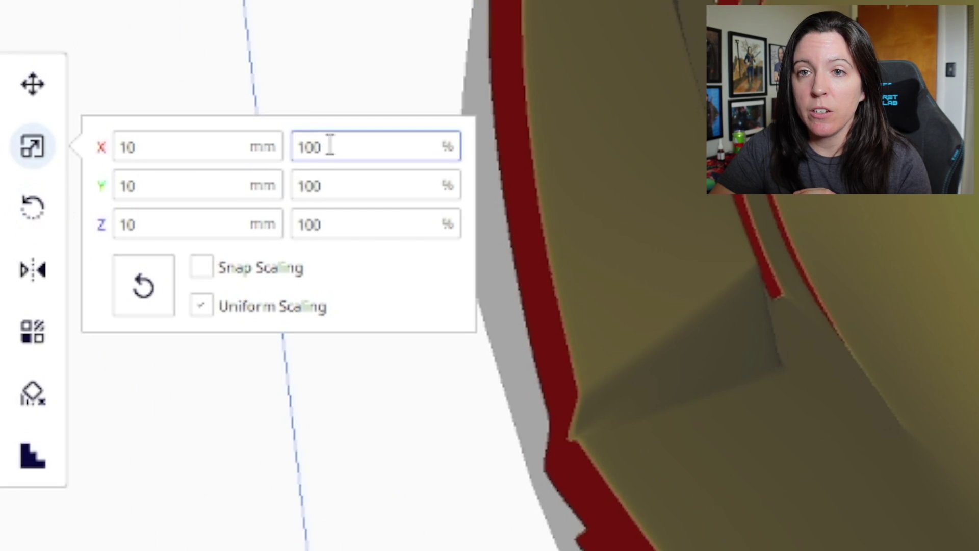
click(134, 176)
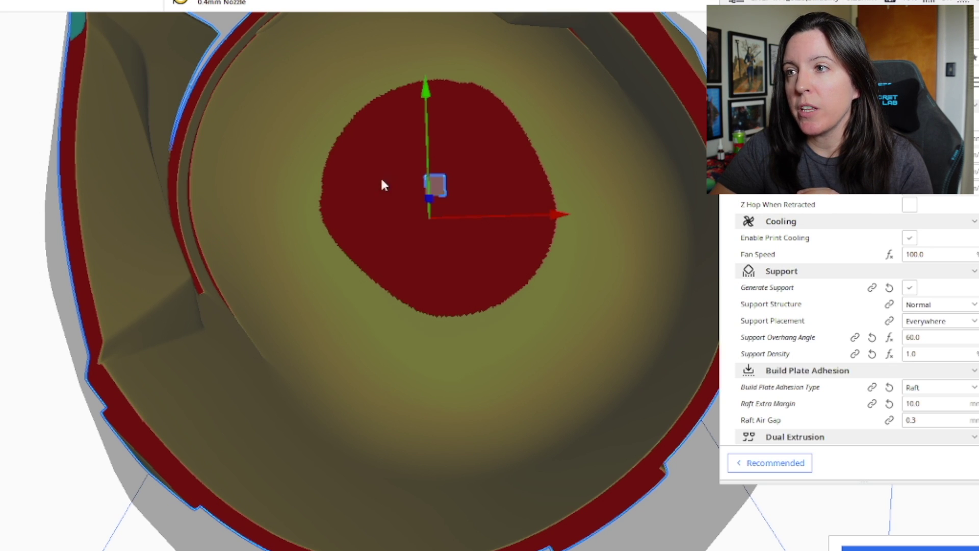
drag(430, 198, 438, 185)
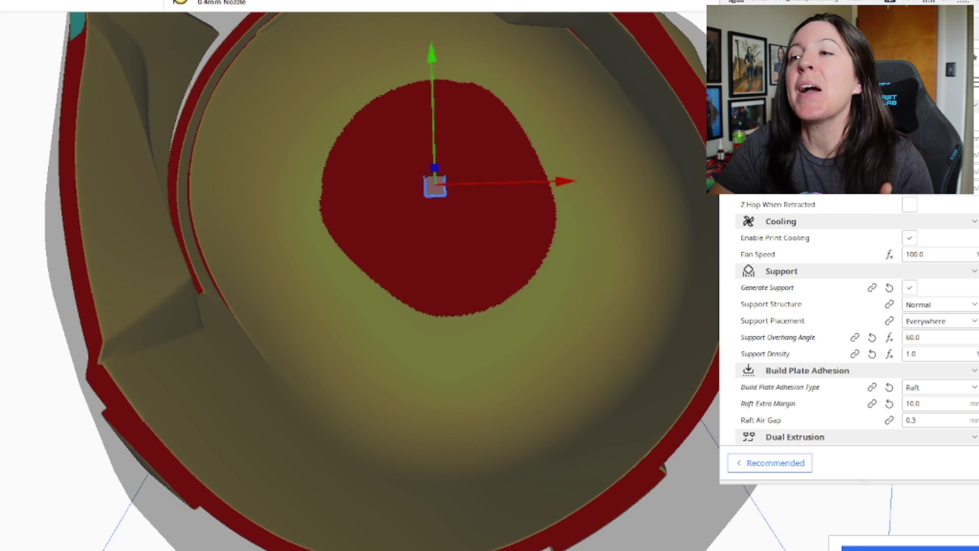
Step: Scale the support blocker up uniformly over the red overhang area inside the helmet's top
key(s)
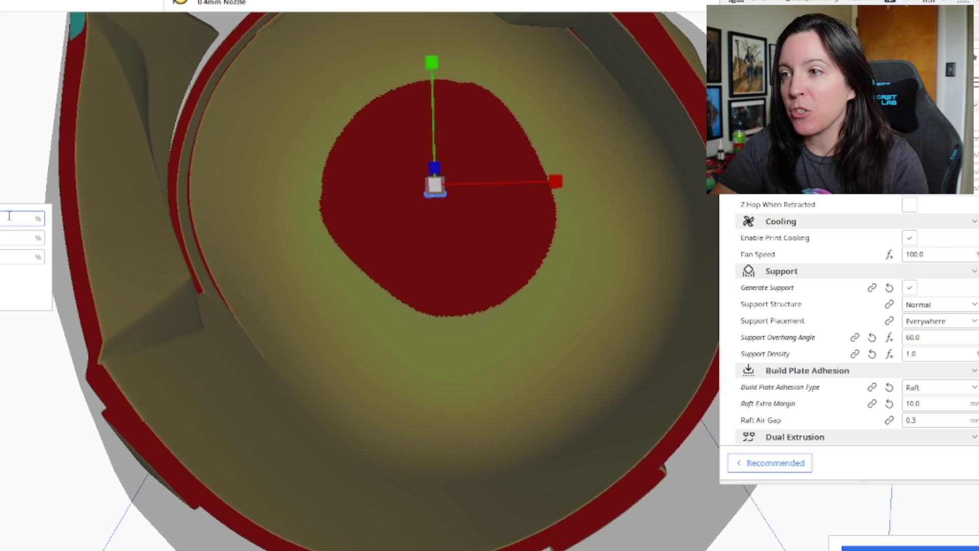
drag(561, 178, 740, 163)
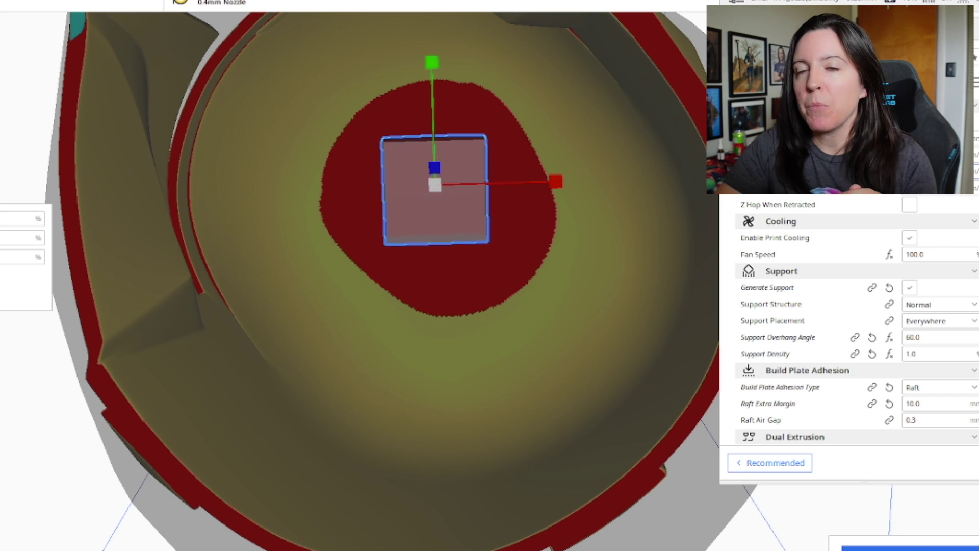
drag(608, 180, 418, 194)
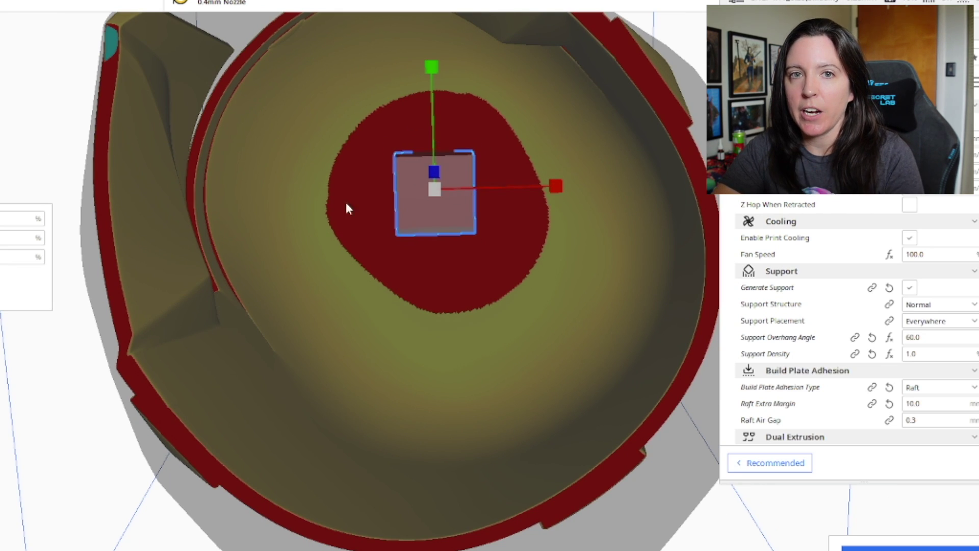
Step: Try rotating the enlarged support blocker about its vertical axis and turn it back in line with the build plate
key(r)
drag(418, 71, 374, 153)
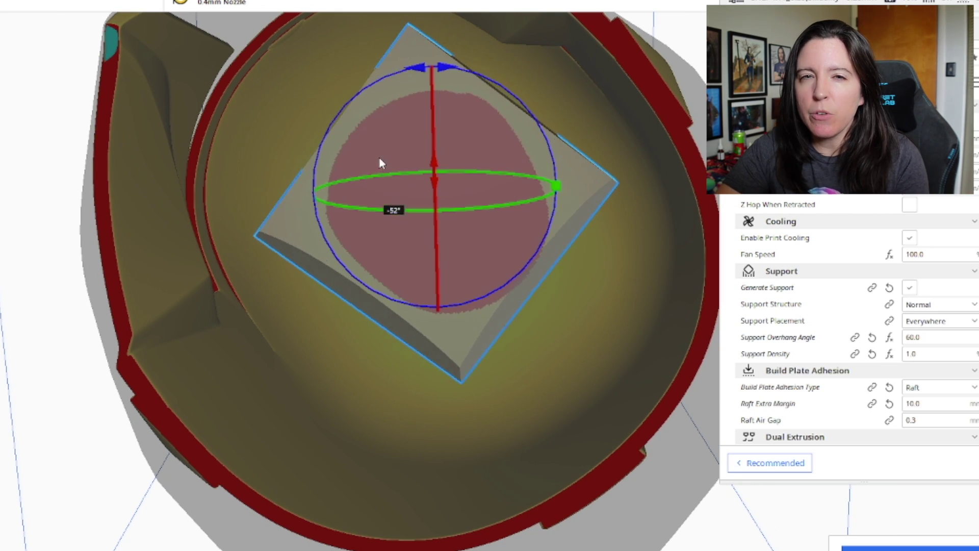
drag(350, 120, 424, 99)
Step: Inspect the support blocker over the helmet's dome from outside and slice the model
right_drag(598, 86, 505, 173)
scroll(543, 155, down, 3)
scroll(543, 155, down, 3)
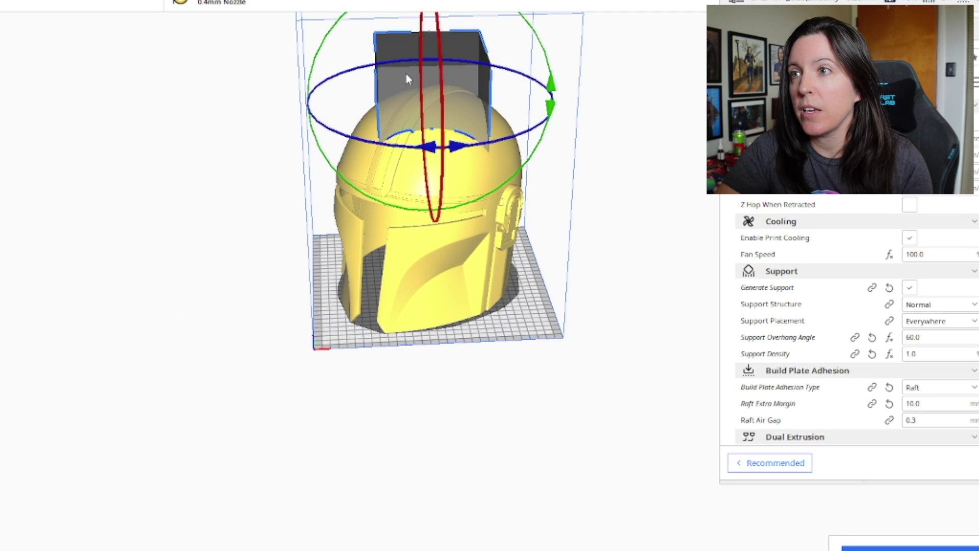
right_drag(292, 76, 464, 165)
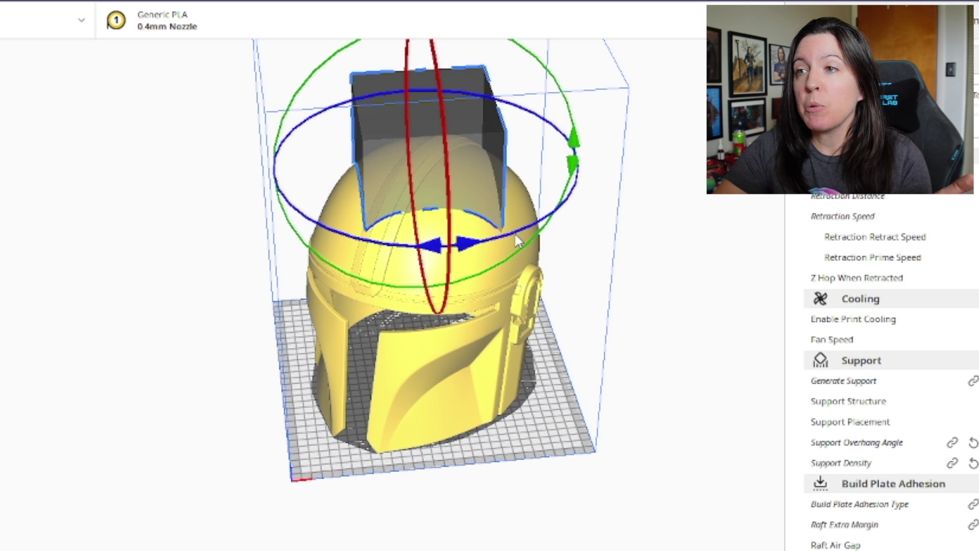
right_drag(630, 267, 623, 227)
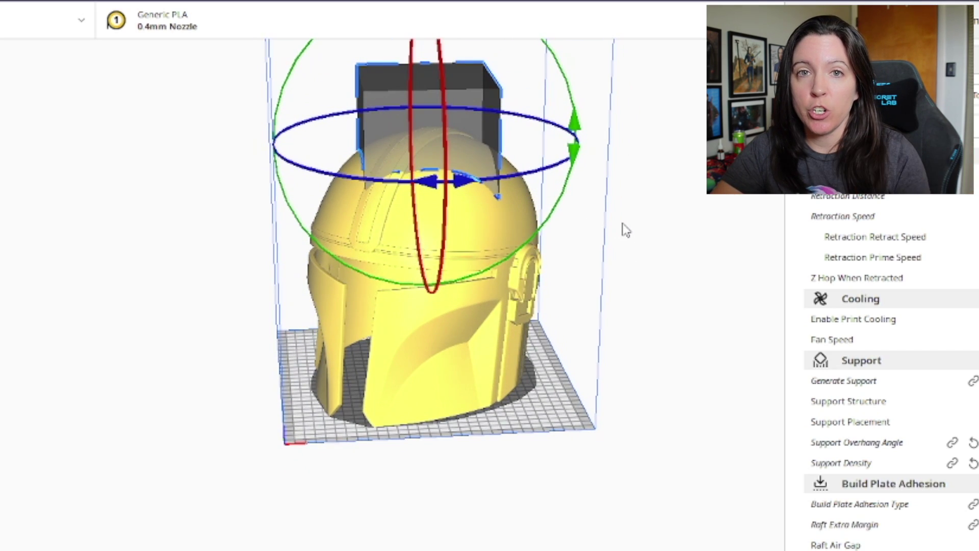
right_drag(429, 254, 345, 124)
click(974, 548)
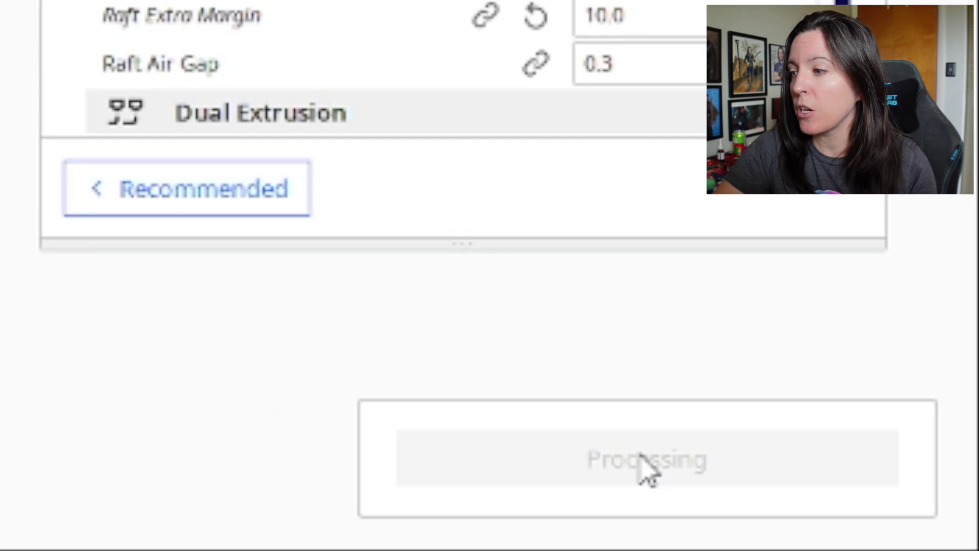